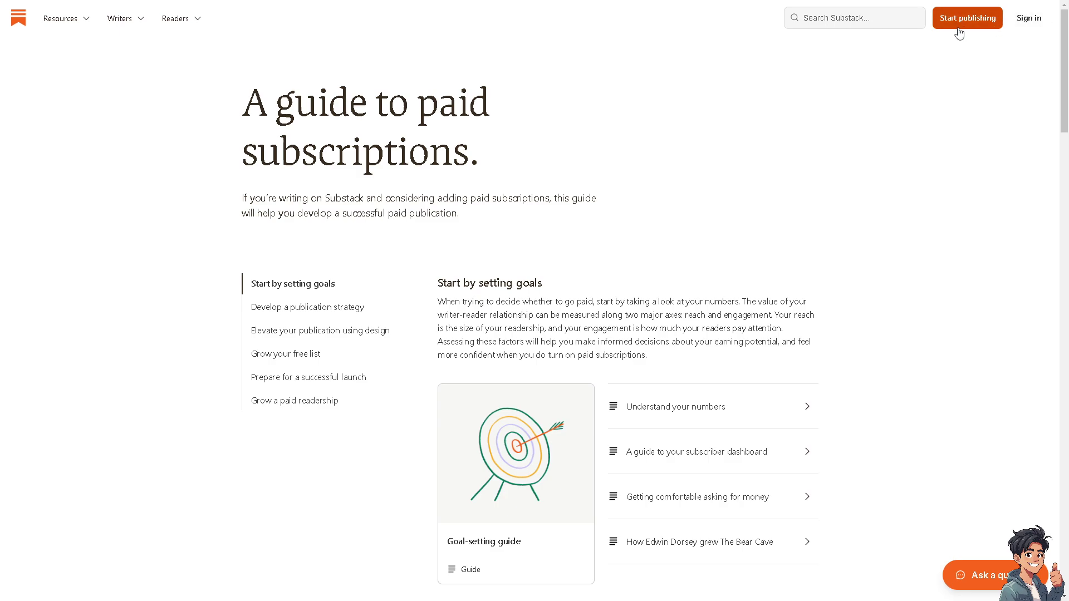
Choose Start publishing to create an account and reach the setup checklist
{"action": "left_click", "coordinate": [957, 28]}
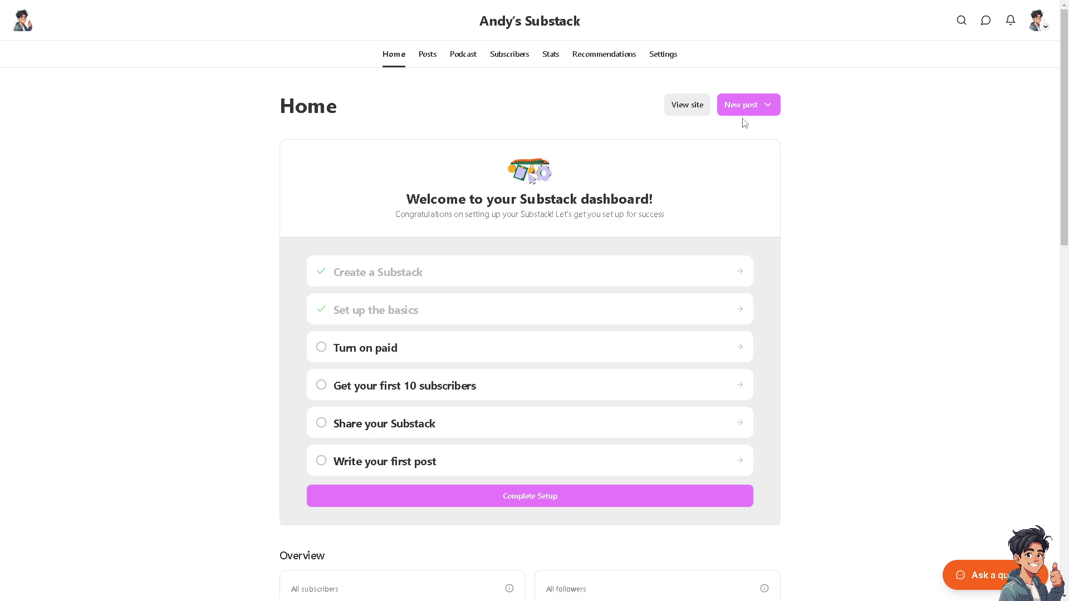
Dismiss a new note, then confirm the Drafts and Scheduled post lists are empty
{"action": "left_click", "coordinate": [759, 109]}
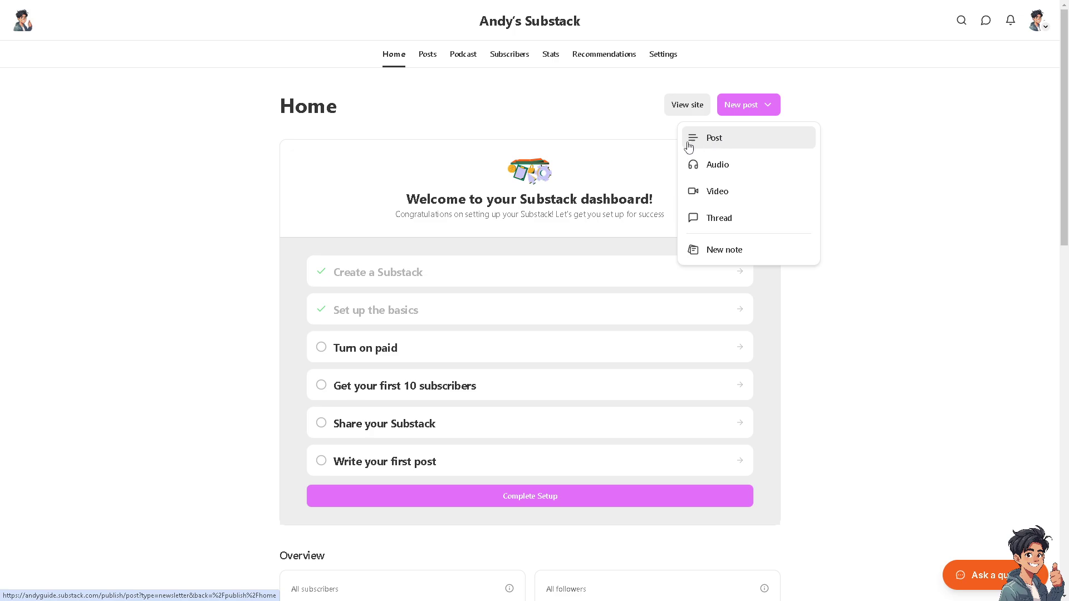
{"action": "left_click", "coordinate": [722, 255]}
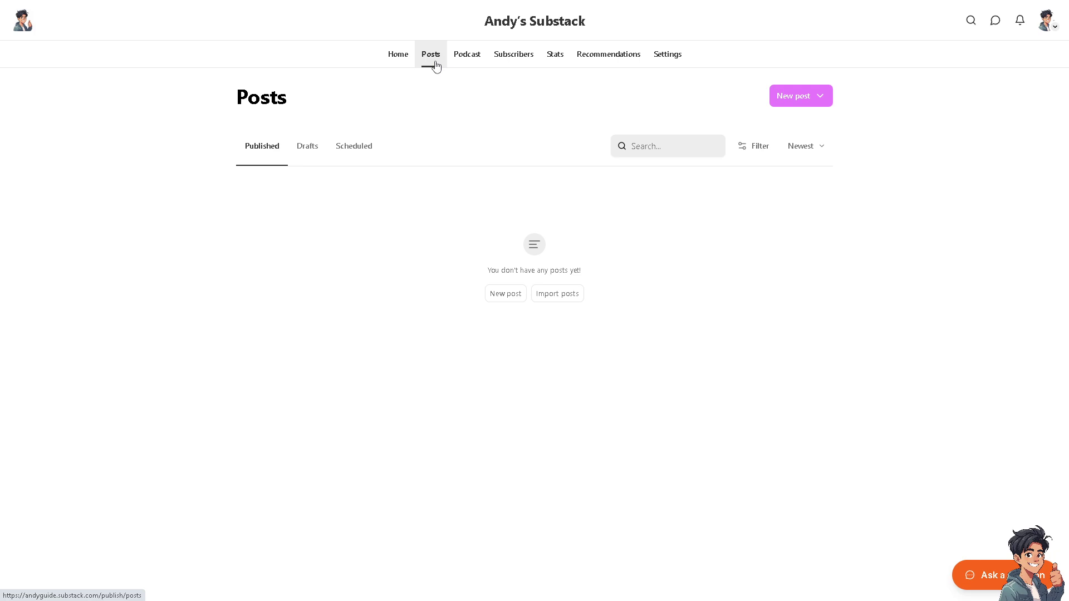
{"action": "left_click", "coordinate": [303, 156]}
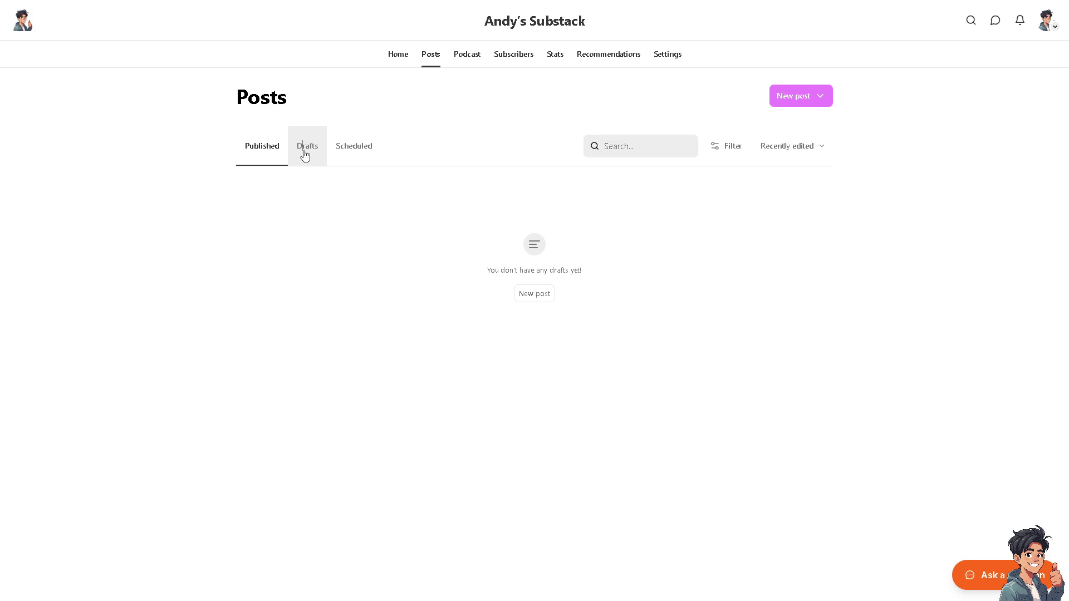
{"action": "left_click", "coordinate": [353, 150]}
{"action": "left_click", "coordinate": [801, 100]}
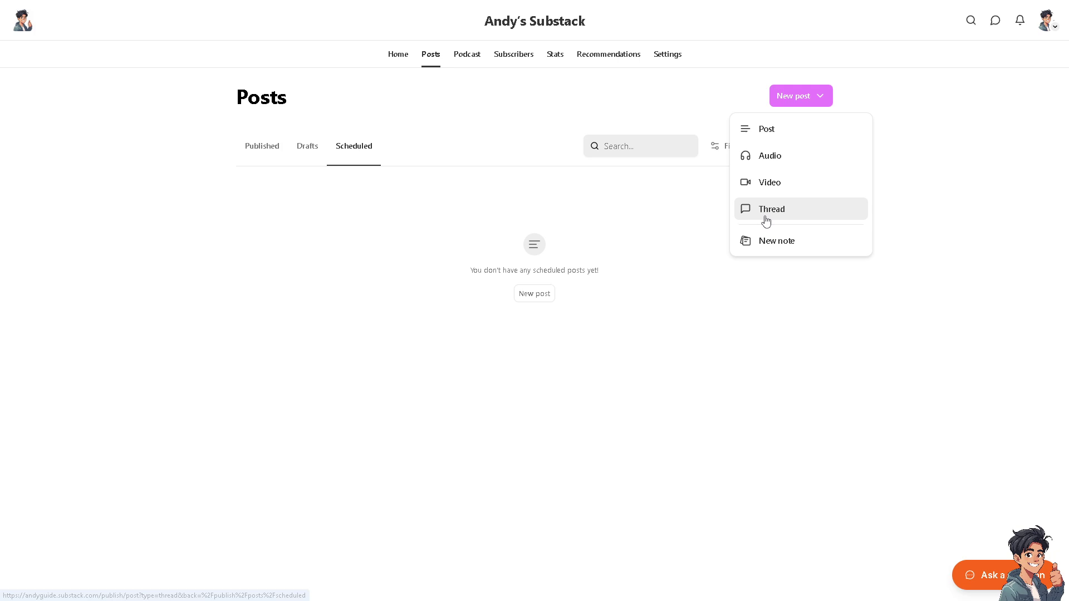
Start a new post titled 'What Is Substack & How Does It Work ChatGPT ChatGPT' with a welcome paragraph
{"action": "left_click", "coordinate": [528, 299]}
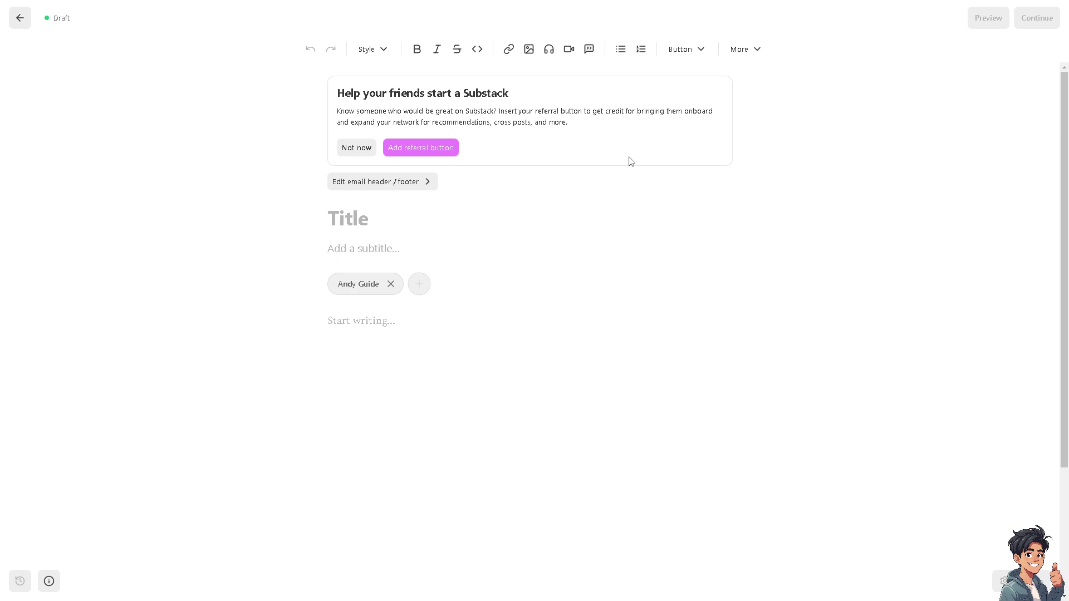
{"action": "left_click", "coordinate": [355, 211]}
{"action": "type", "text": "What Is Substack & How Does It Work ChatGPT ChatGPT"}
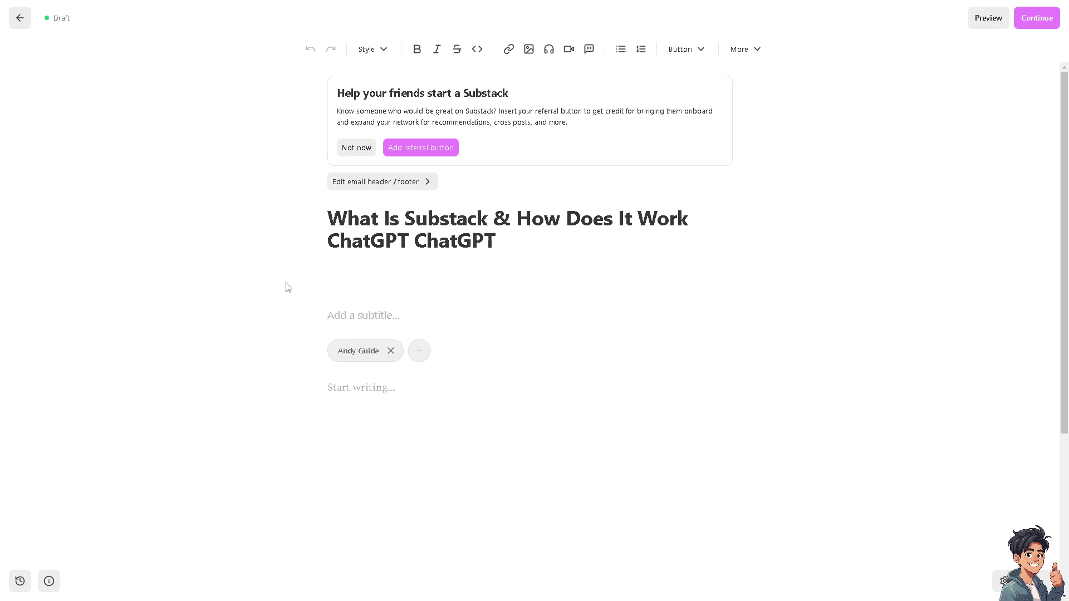
{"action": "left_click", "coordinate": [351, 384]}
{"action": "type", "text": "Welcome to Andy's Guides, your ultimate destination for comprehensive tutorials covering a wide array of applications and software! Whether you're a tech enthusiast, a creative professional, or just someone eager to harness the potential of technology, our platform is here to simplify your learning journey. At Andy's Guides, you'll discover valuable insights and step-by-step guidance on various software, making even the most intricate applications accessible and user-friendly. From popular productivity tools to cutting-edge design software, we've got you covered. Our tutorials are designed to cater to both beginners and advanced users, ensuring that everyone can find the assistance they need."}
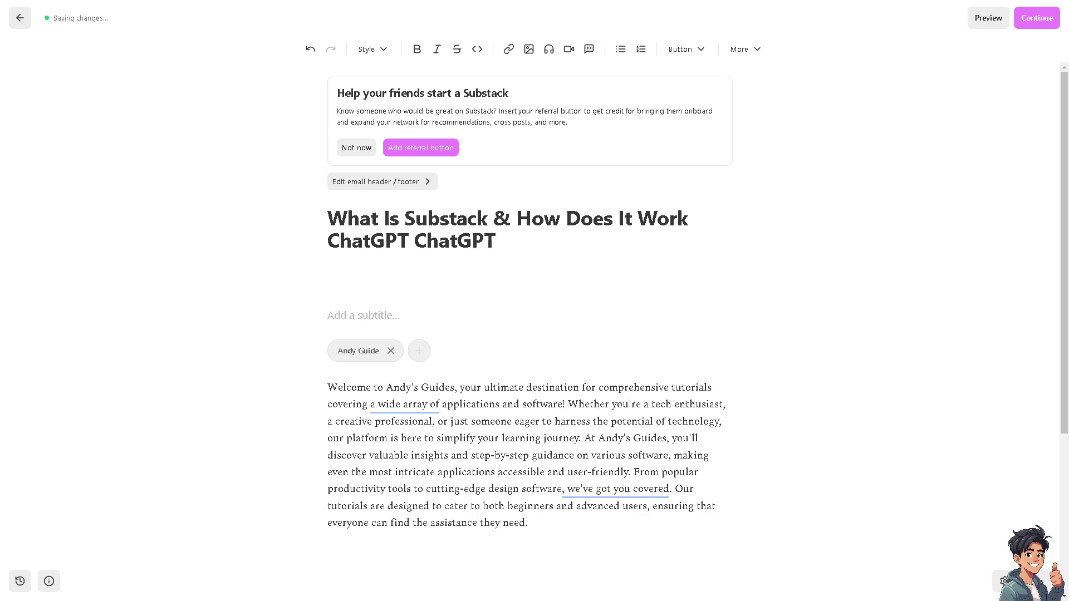
Make the subtitle just the YouTube channel link, deleting the pasted stats lines
{"action": "left_click", "coordinate": [390, 315]}
{"action": "type", "text": "www.youtube.com/@AndysGuides 1.75K subscribers 1,922 videos 362,166 views Joined Dec 21, 2022"}
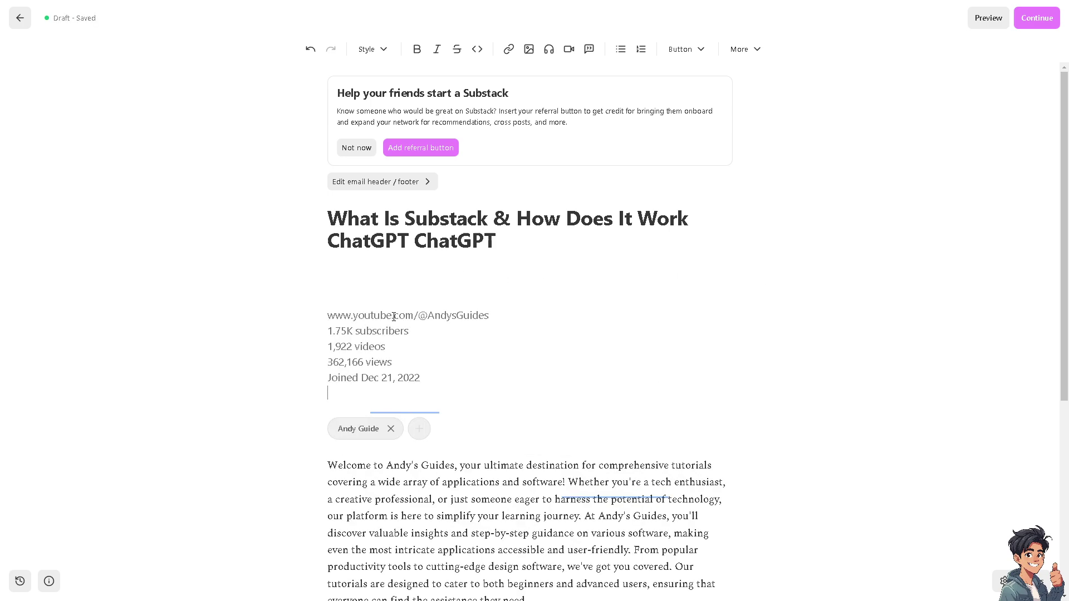
{"action": "left_click_drag", "start_coordinate": [426, 378], "coordinate": [318, 334]}
{"action": "key", "text": "BackSpace"}
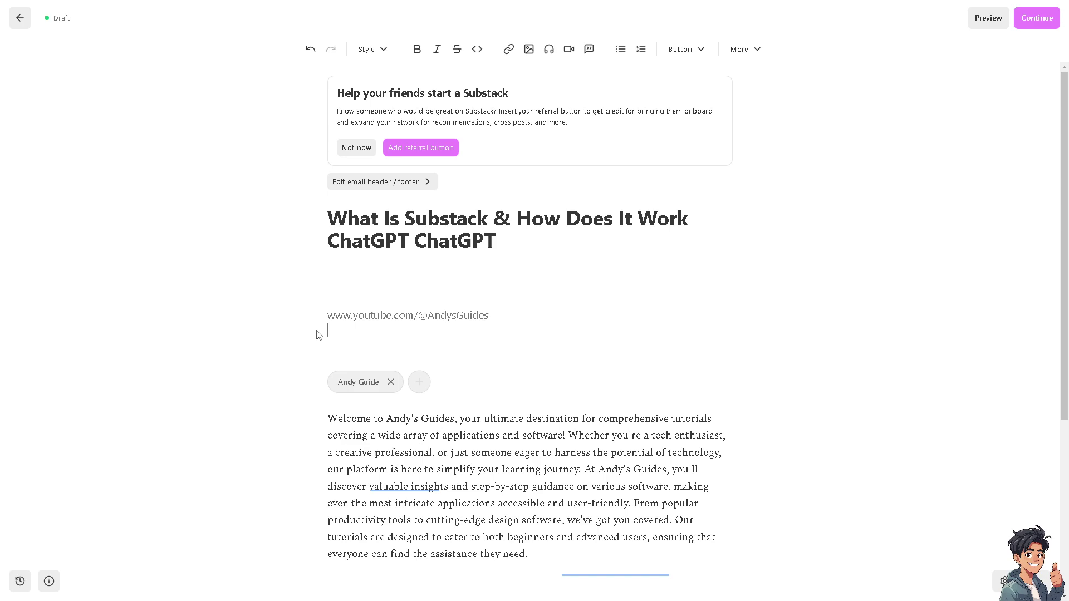
{"action": "key", "text": "BackSpace"}
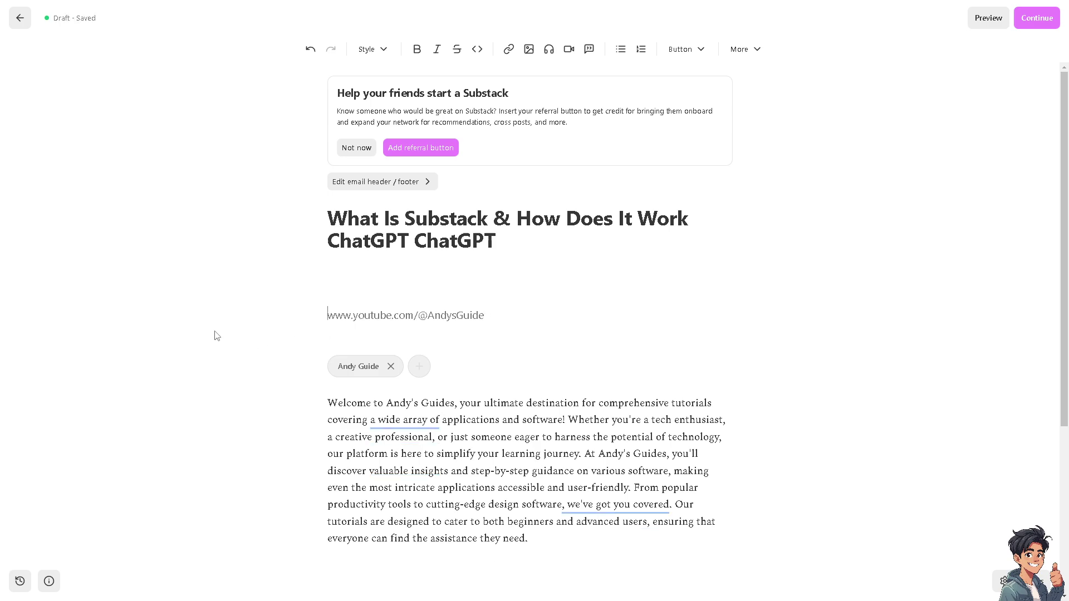
{"action": "scroll", "coordinate": [287, 329], "scroll_direction": "down", "scroll_amount": 2}
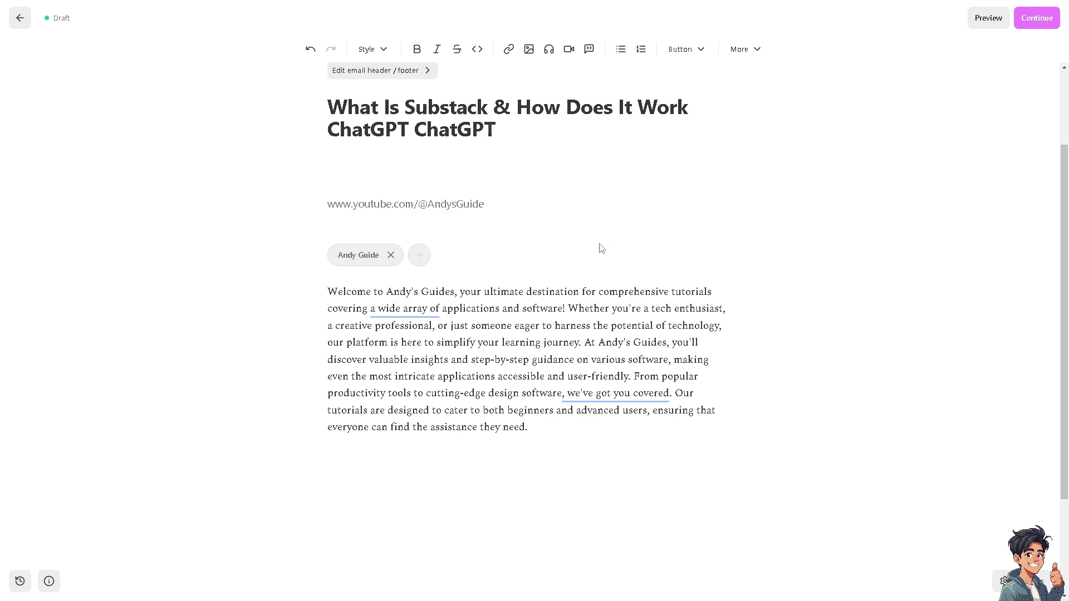
Preview the draft post in the mobile layout
{"action": "left_click", "coordinate": [991, 22]}
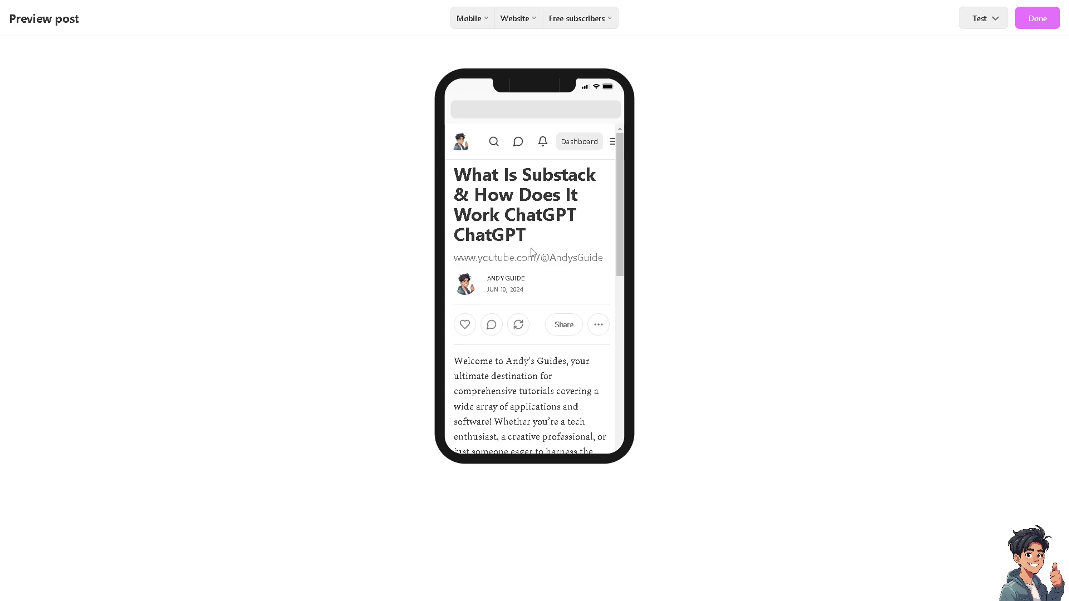
{"action": "scroll", "coordinate": [534, 256], "scroll_direction": "down", "scroll_amount": 5}
{"action": "scroll", "coordinate": [535, 268], "scroll_direction": "down", "scroll_amount": 3}
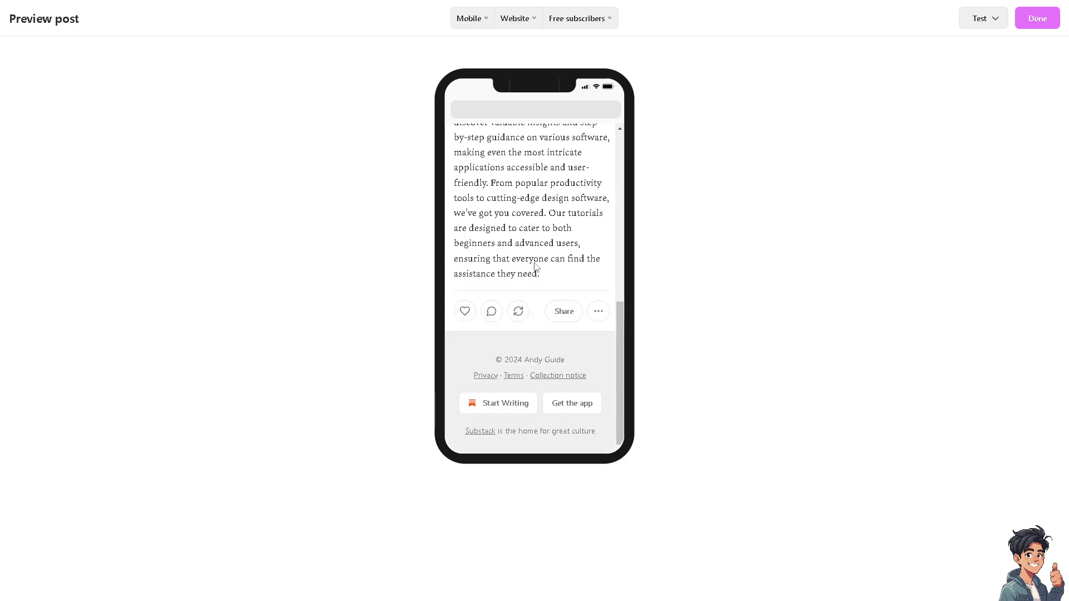
{"action": "scroll", "coordinate": [536, 268], "scroll_direction": "up", "scroll_amount": 10}
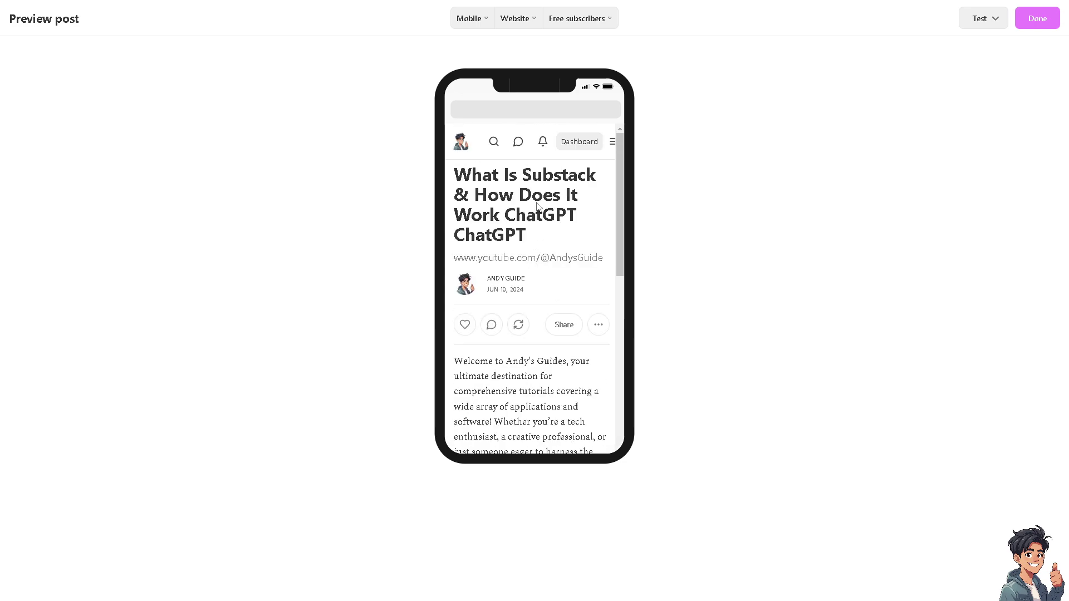
Switch the preview to the Desktop website view and scroll through it
{"action": "left_click", "coordinate": [513, 23]}
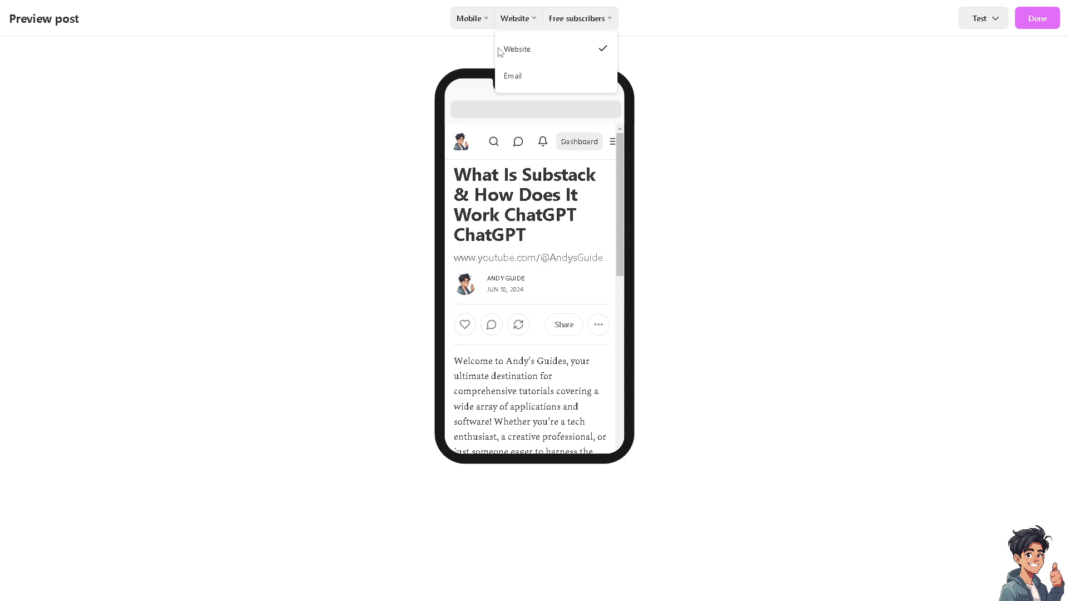
{"action": "left_click", "coordinate": [470, 18]}
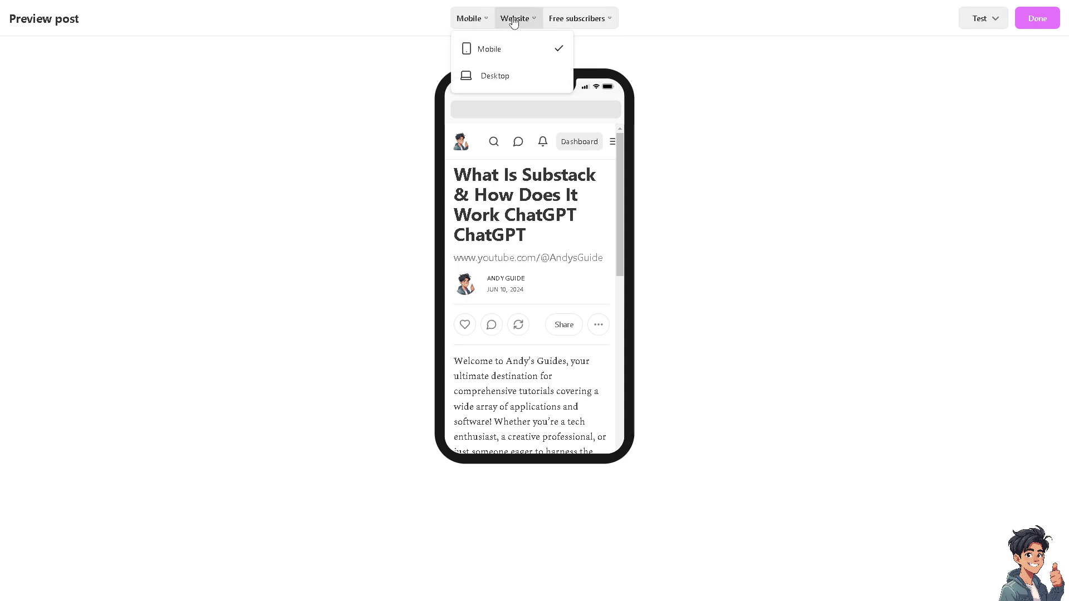
{"action": "left_click", "coordinate": [505, 75]}
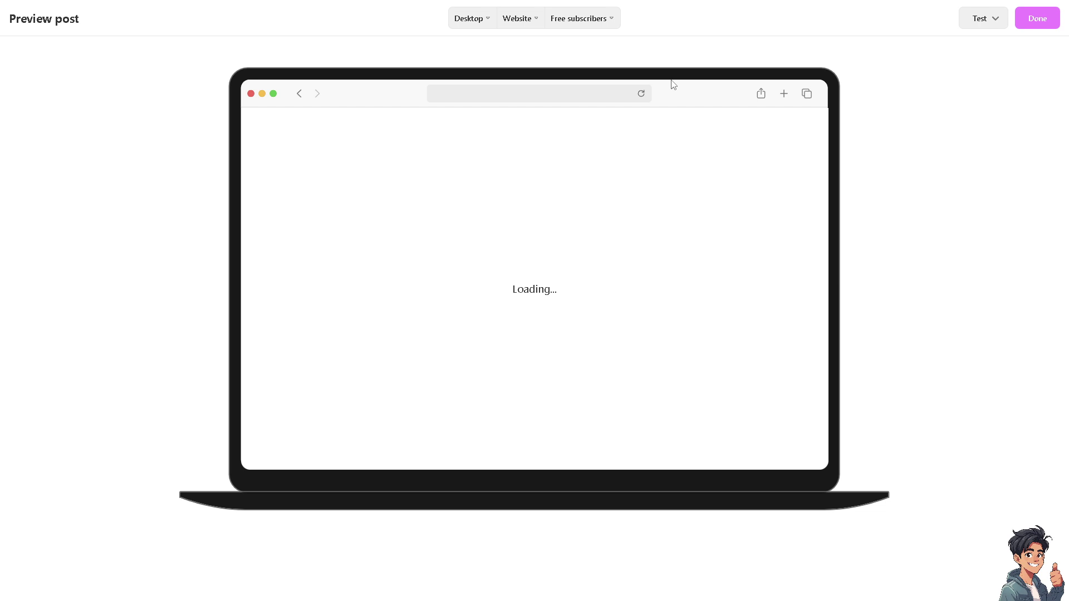
{"action": "scroll", "coordinate": [511, 184], "scroll_direction": "down", "scroll_amount": 3}
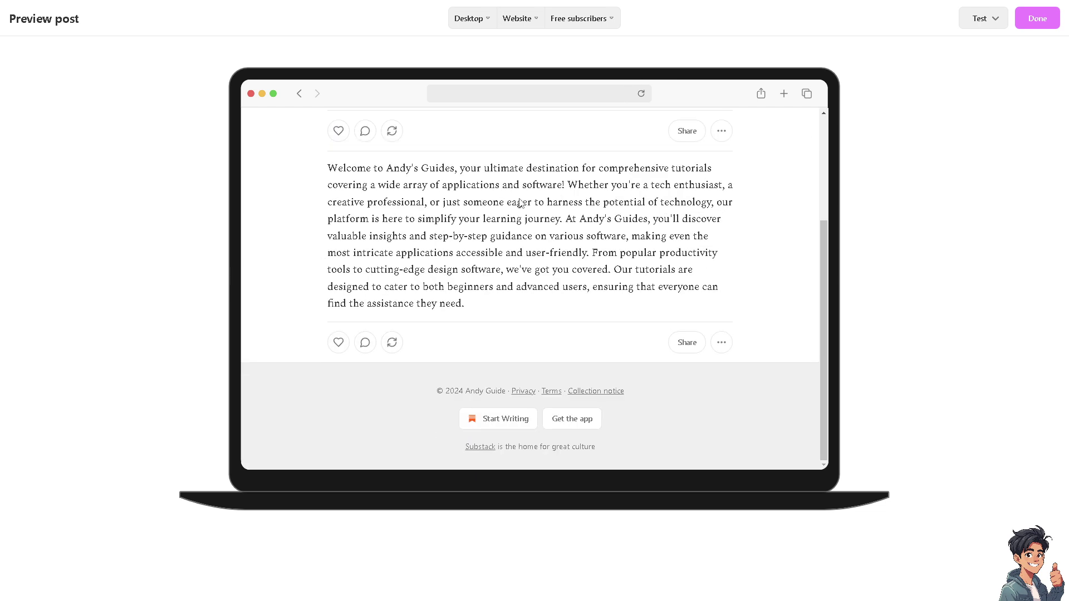
{"action": "scroll", "coordinate": [583, 225], "scroll_direction": "up", "scroll_amount": 3}
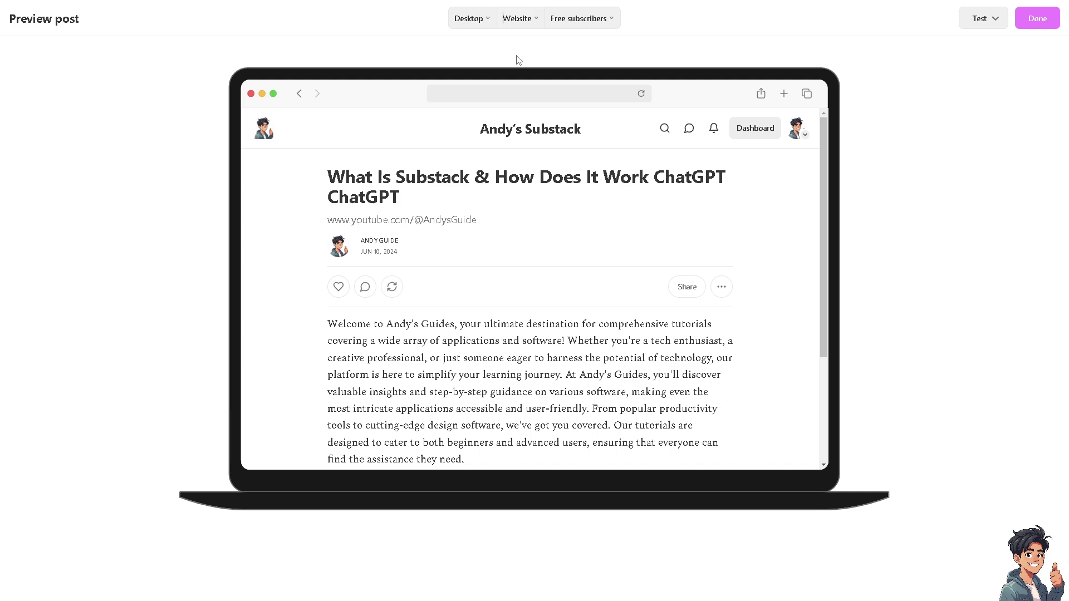
Change the preview audience from Free subscribers to Paid subscribers
{"action": "left_click", "coordinate": [529, 21]}
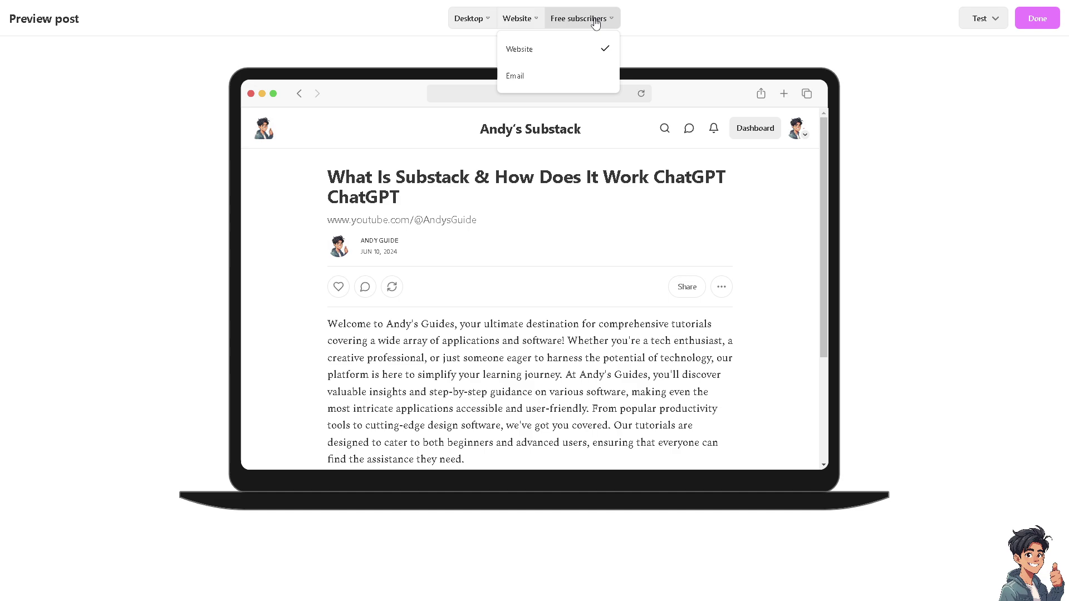
{"action": "left_click", "coordinate": [595, 22]}
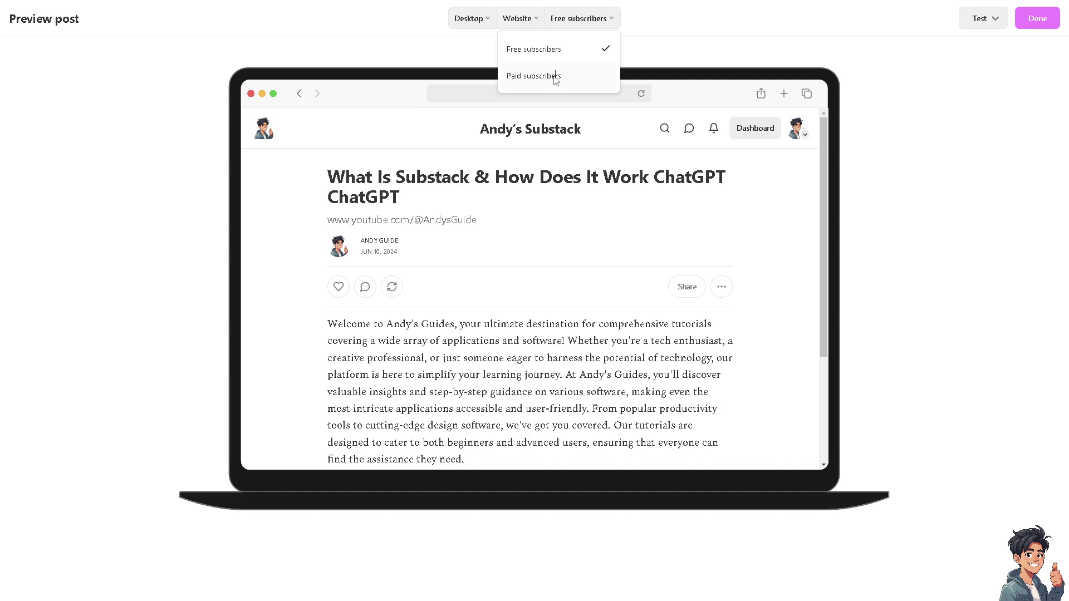
{"action": "left_click", "coordinate": [554, 77]}
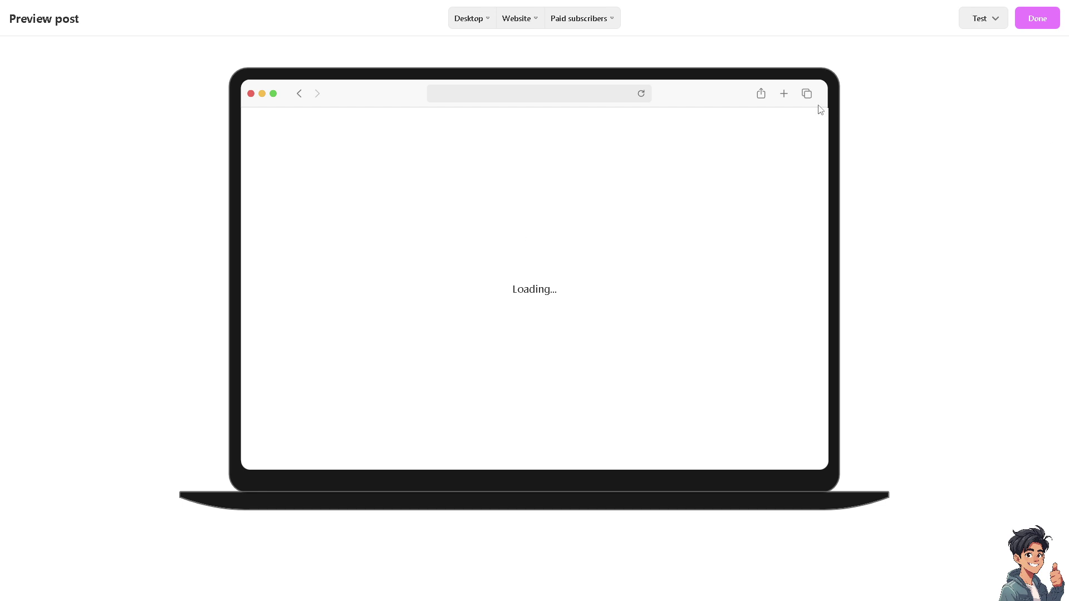
Close the preview and continue to publish settings, leaving the post without tags
{"action": "left_click", "coordinate": [1038, 27]}
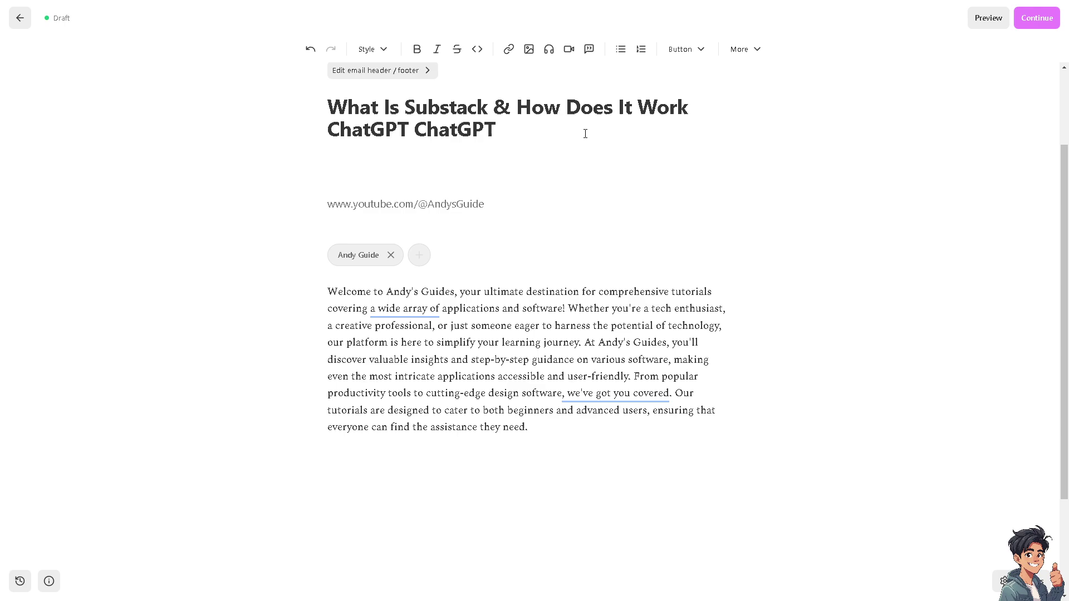
{"action": "left_click", "coordinate": [1034, 21]}
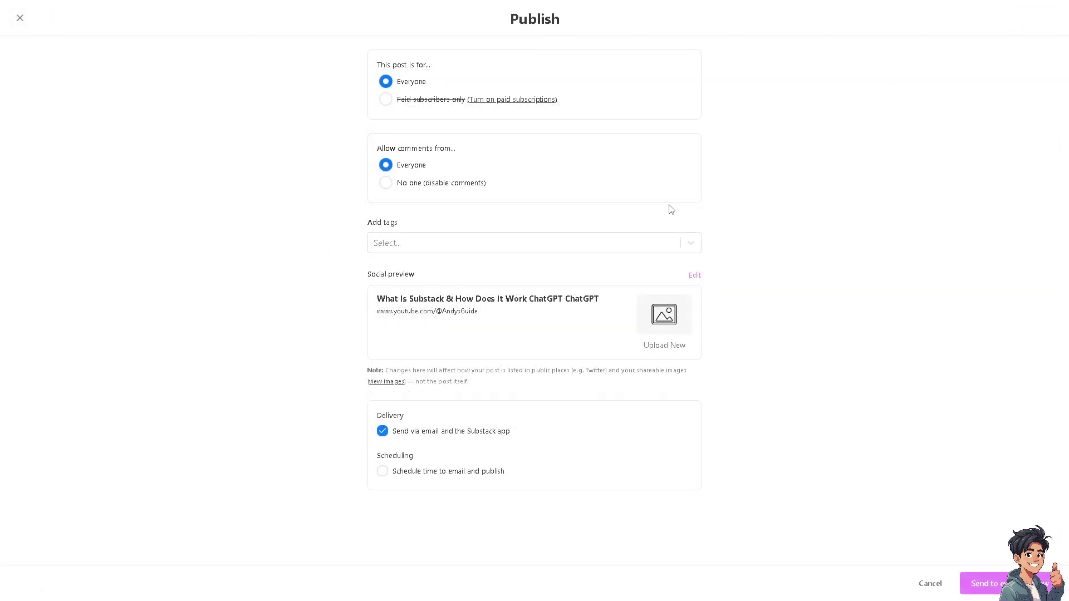
{"action": "left_click", "coordinate": [444, 247]}
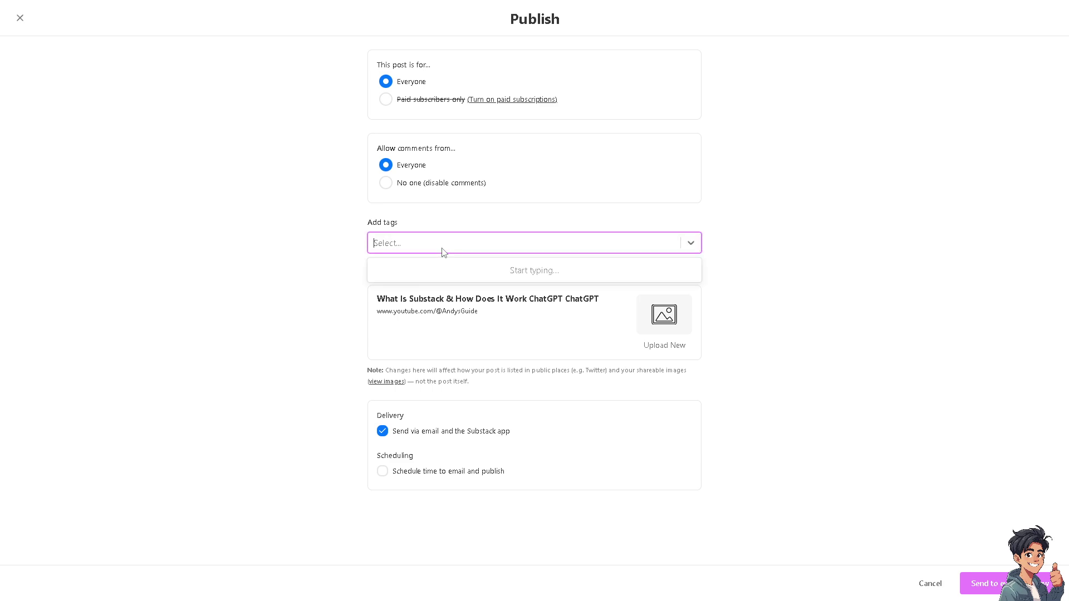
{"action": "left_click", "coordinate": [248, 247]}
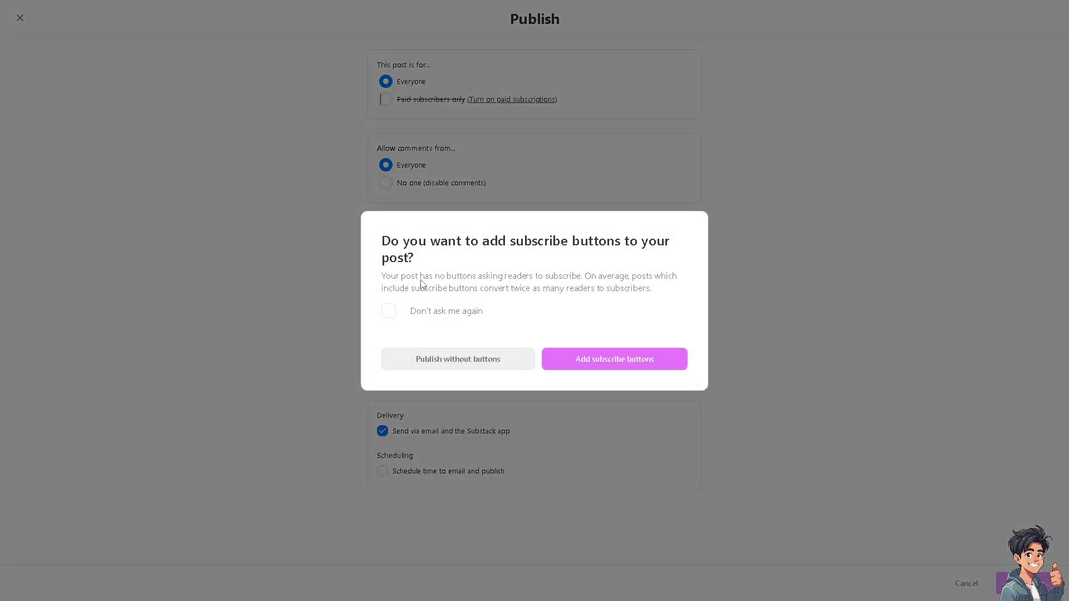
Tick 'Don't ask me again' and insert subscribe buttons into the post
{"action": "left_click", "coordinate": [389, 313]}
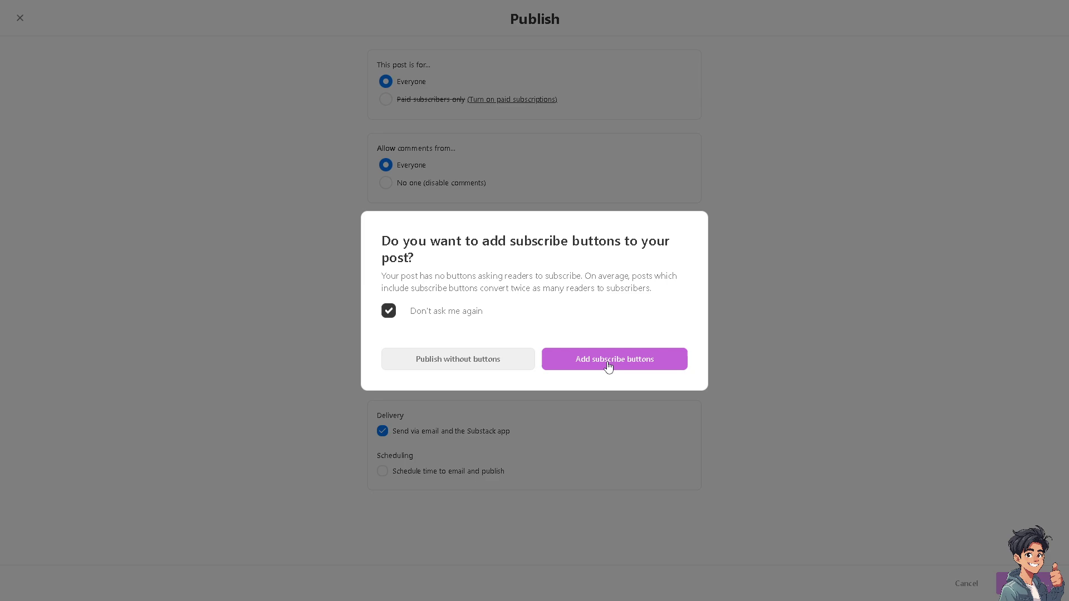
{"action": "left_click", "coordinate": [474, 364]}
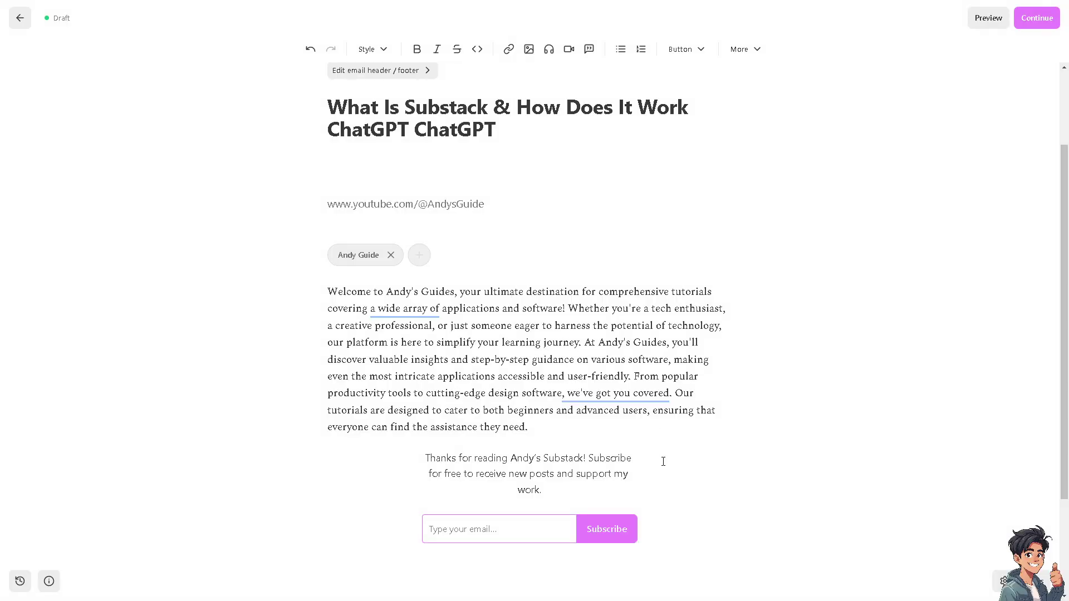
Continue to the post's publish settings again
{"action": "left_click", "coordinate": [1037, 18]}
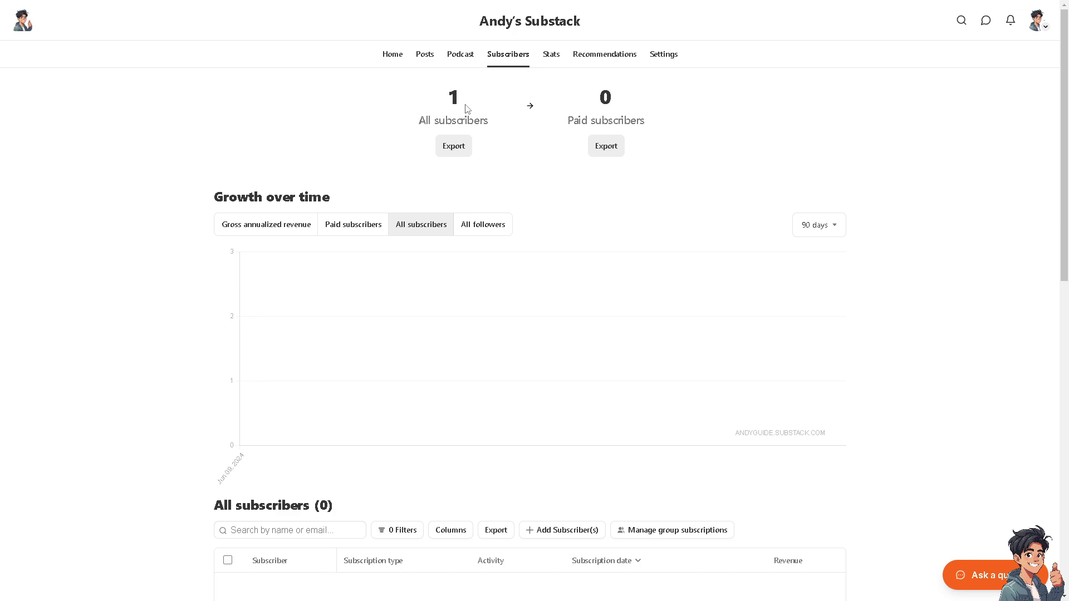
{"action": "scroll", "coordinate": [318, 362], "scroll_direction": "down", "scroll_amount": 2}
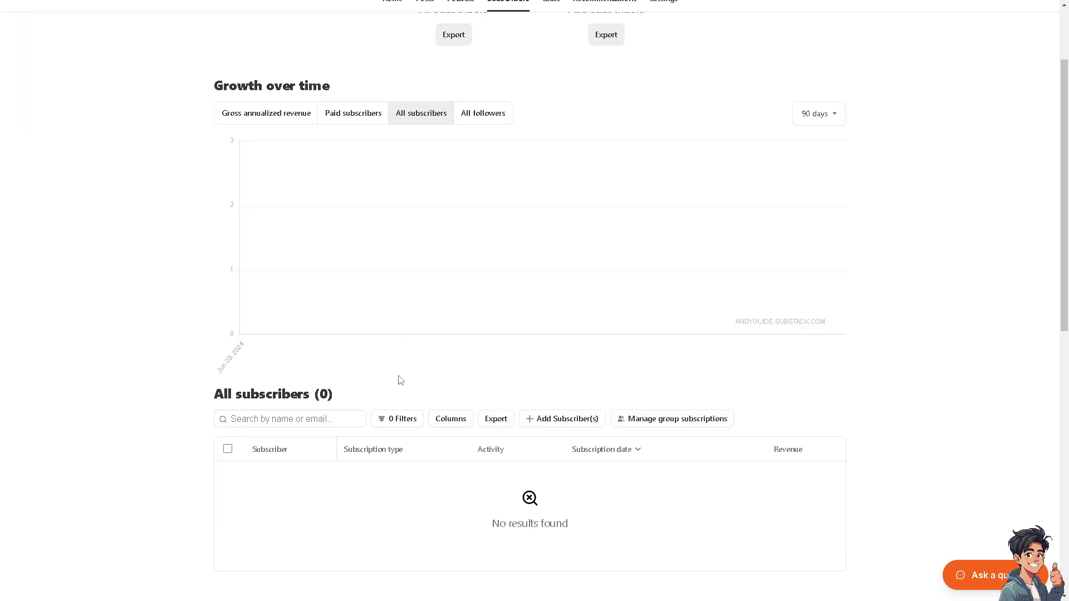
{"action": "scroll", "coordinate": [396, 383], "scroll_direction": "down", "scroll_amount": 1}
{"action": "mouse_move", "coordinate": [389, 390]}
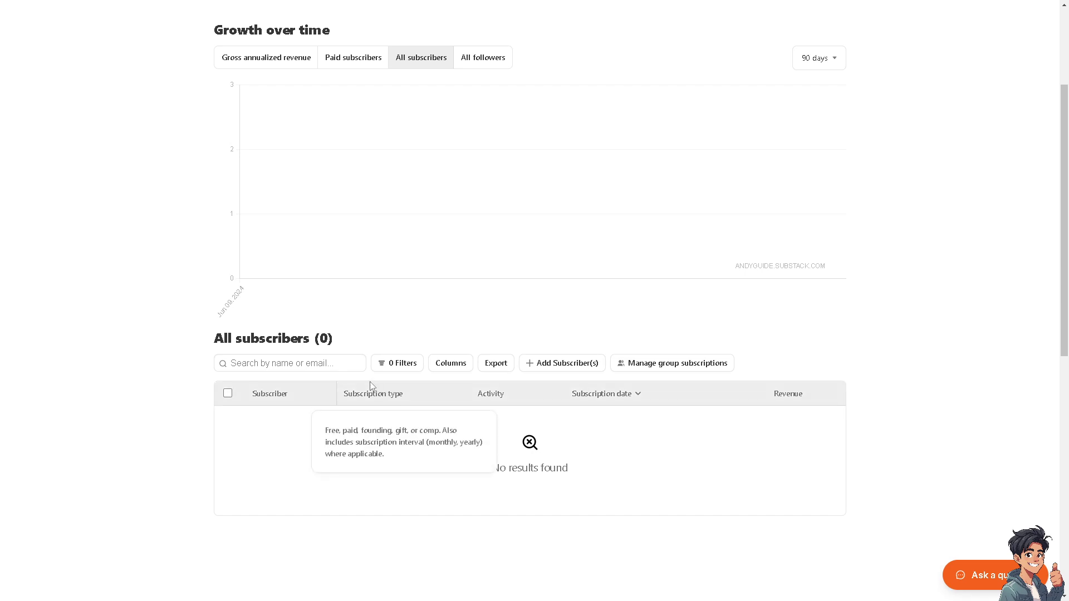
{"action": "scroll", "coordinate": [372, 386], "scroll_direction": "down", "scroll_amount": 2}
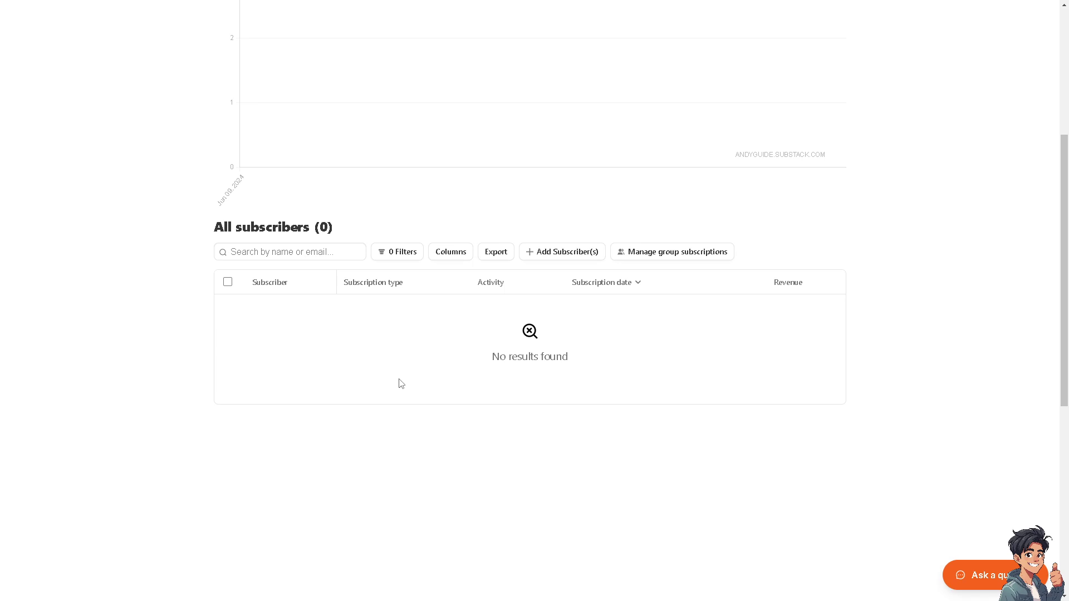
{"action": "scroll", "coordinate": [400, 383], "scroll_direction": "up", "scroll_amount": 5}
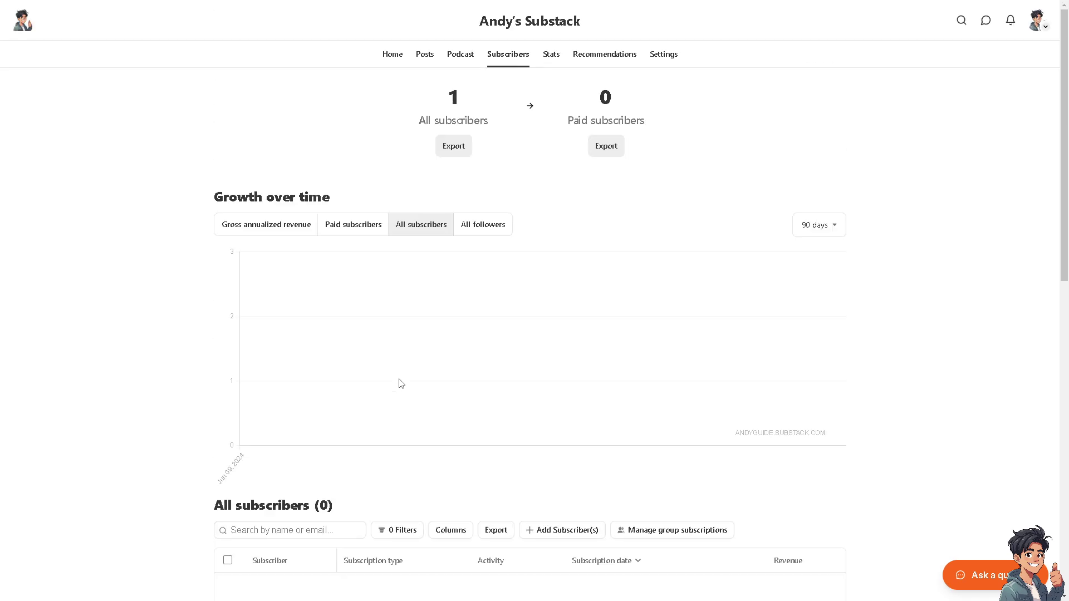
Open the Podcast tab of the dashboard
{"action": "left_click", "coordinate": [455, 58]}
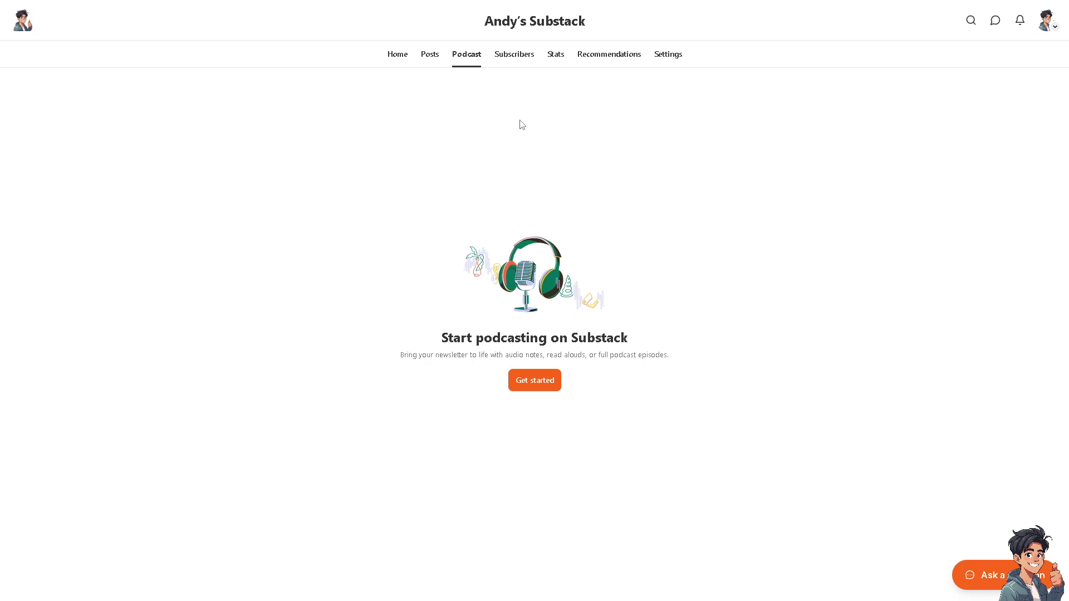
Browse the Stats tabs: Emails, Pledges, Subscriber report, Network and Reader sharing, ending on Reader surveys
{"action": "left_click", "coordinate": [555, 59]}
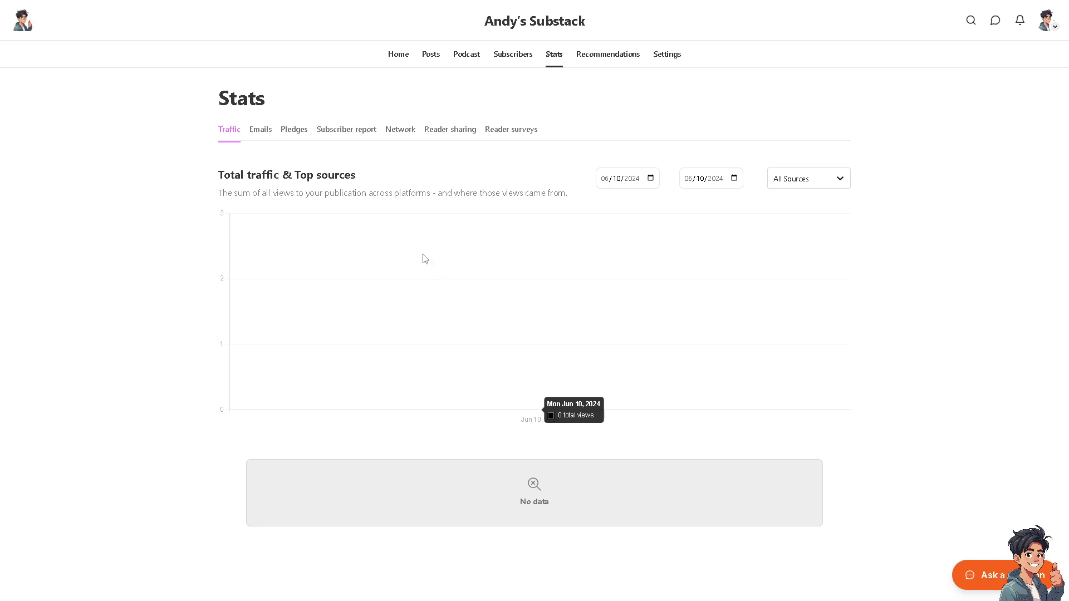
{"action": "left_click", "coordinate": [262, 135]}
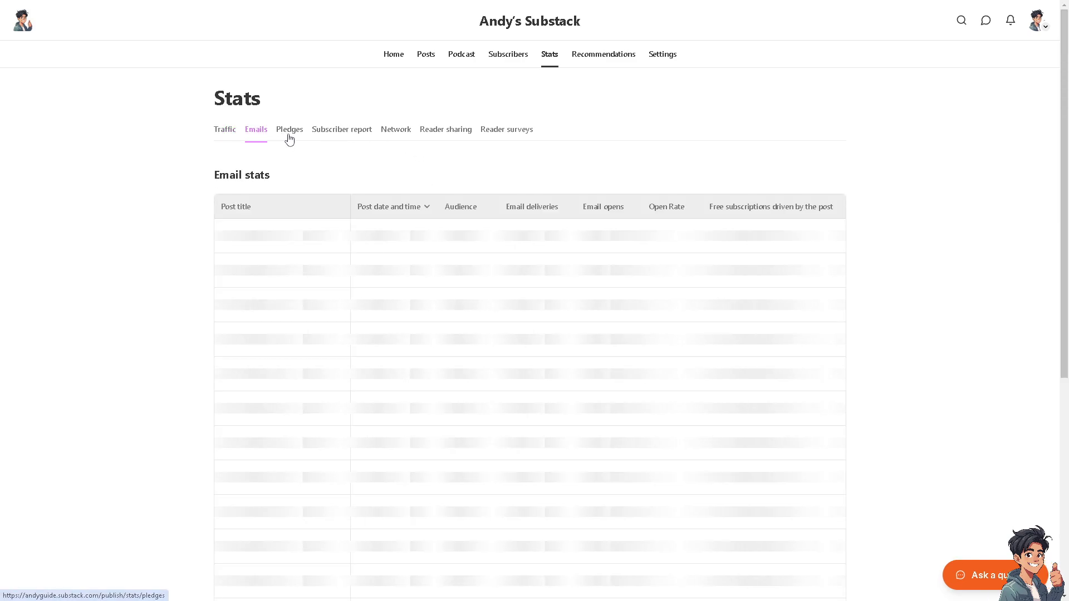
{"action": "left_click", "coordinate": [304, 135]}
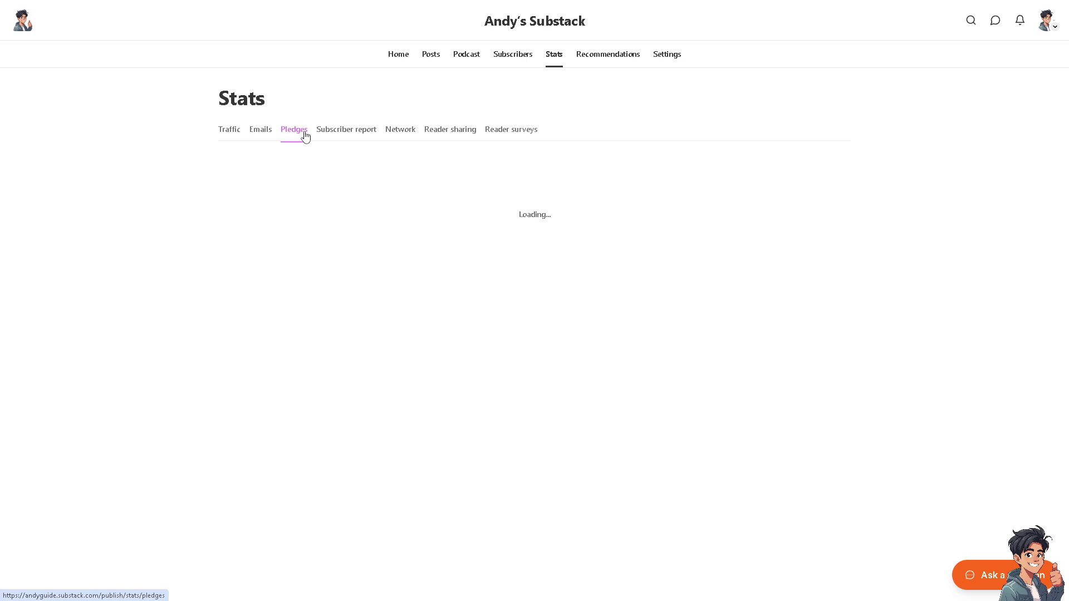
{"action": "left_click", "coordinate": [345, 134]}
{"action": "left_click", "coordinate": [393, 131]}
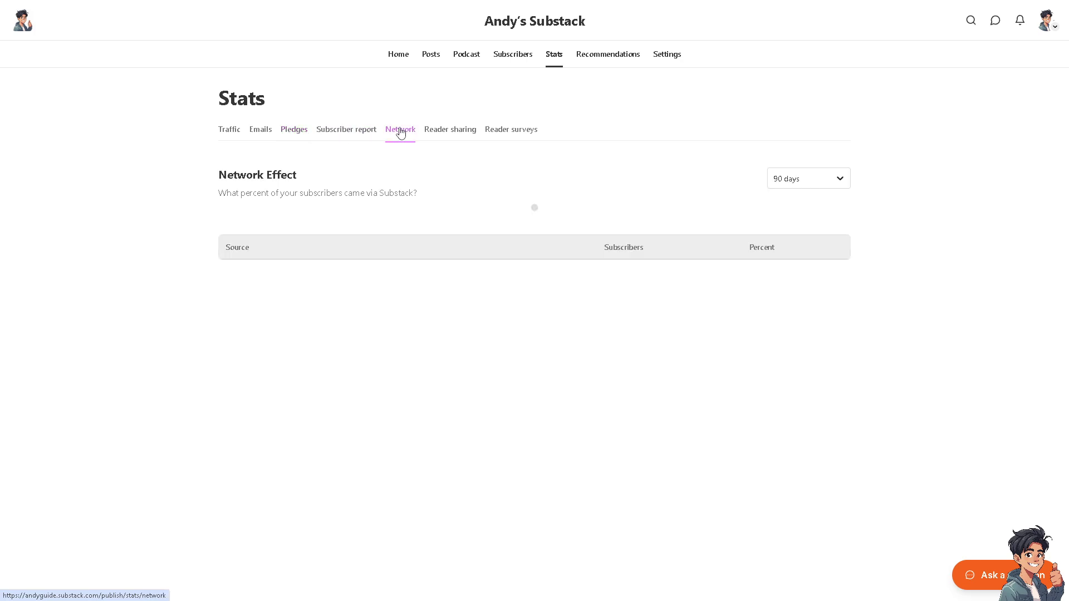
{"action": "left_click", "coordinate": [446, 131]}
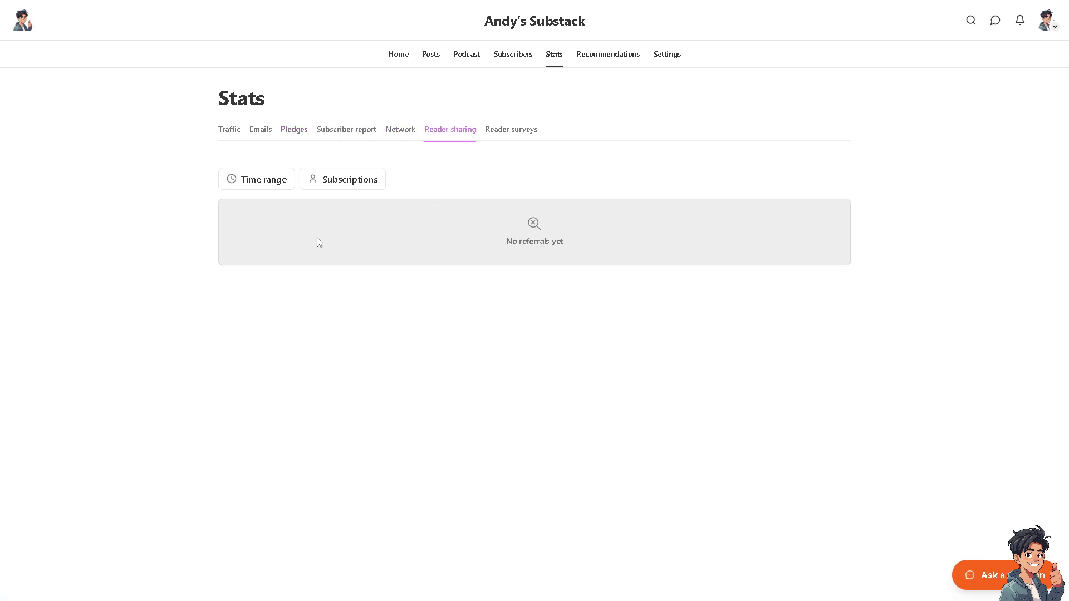
{"action": "left_click", "coordinate": [398, 133]}
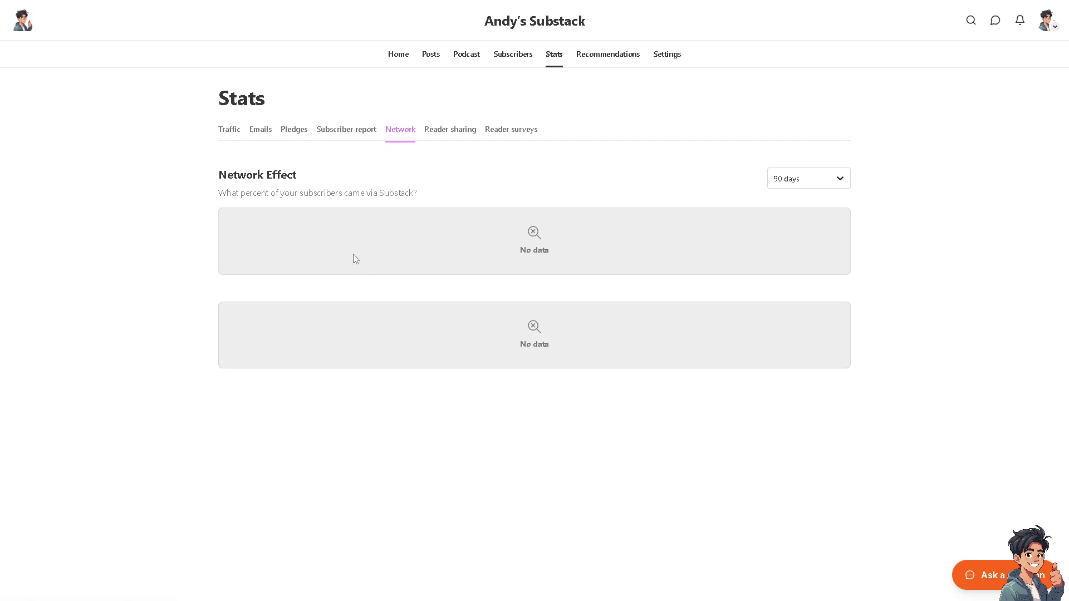
{"action": "left_click", "coordinate": [346, 130]}
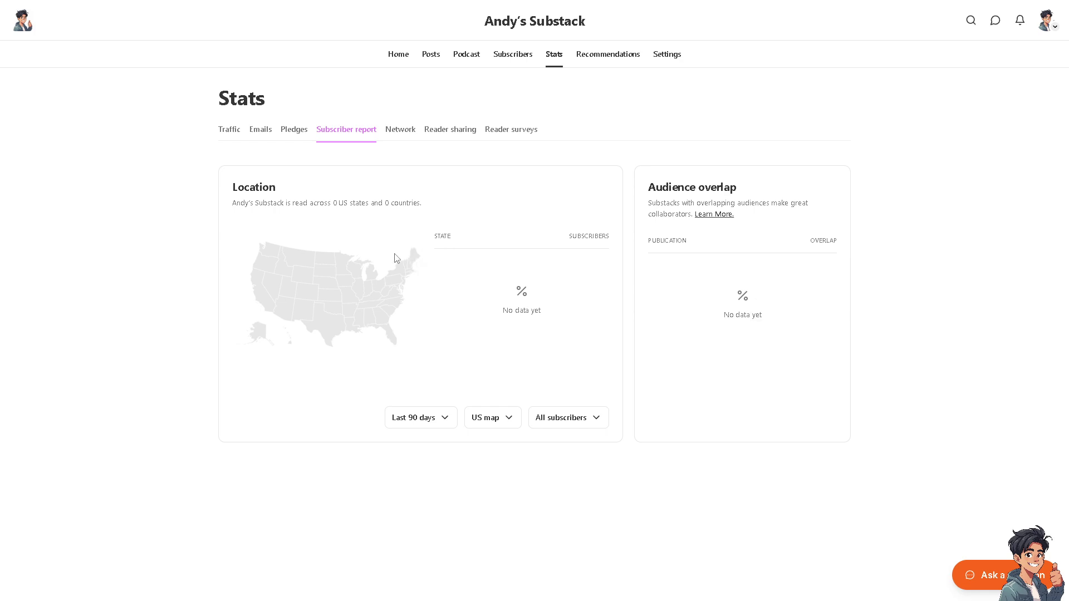
{"action": "left_click", "coordinate": [508, 131]}
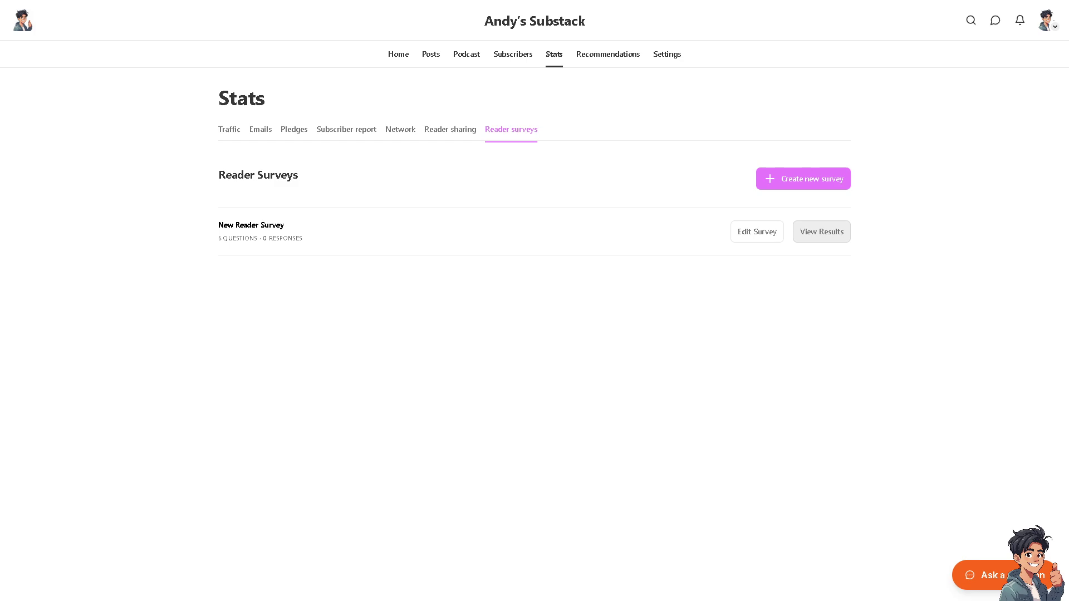
Open the Recommendations page showing 0 subscribers from recommendations and 0 recommending publications
{"action": "left_click", "coordinate": [609, 58]}
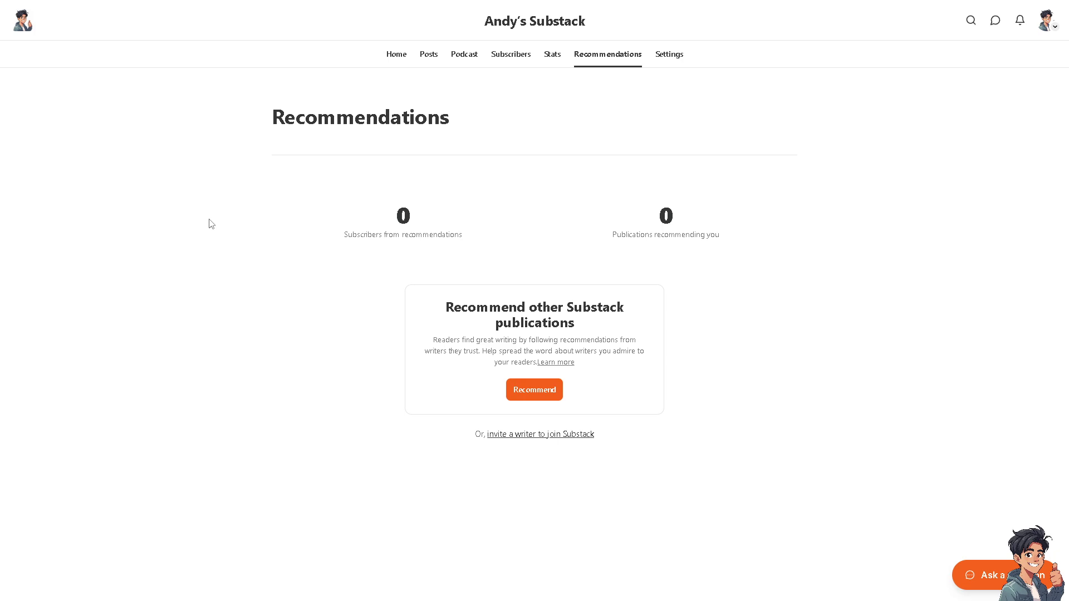
Open Chat to see the two conversations listed, none selected
{"action": "left_click", "coordinate": [996, 24]}
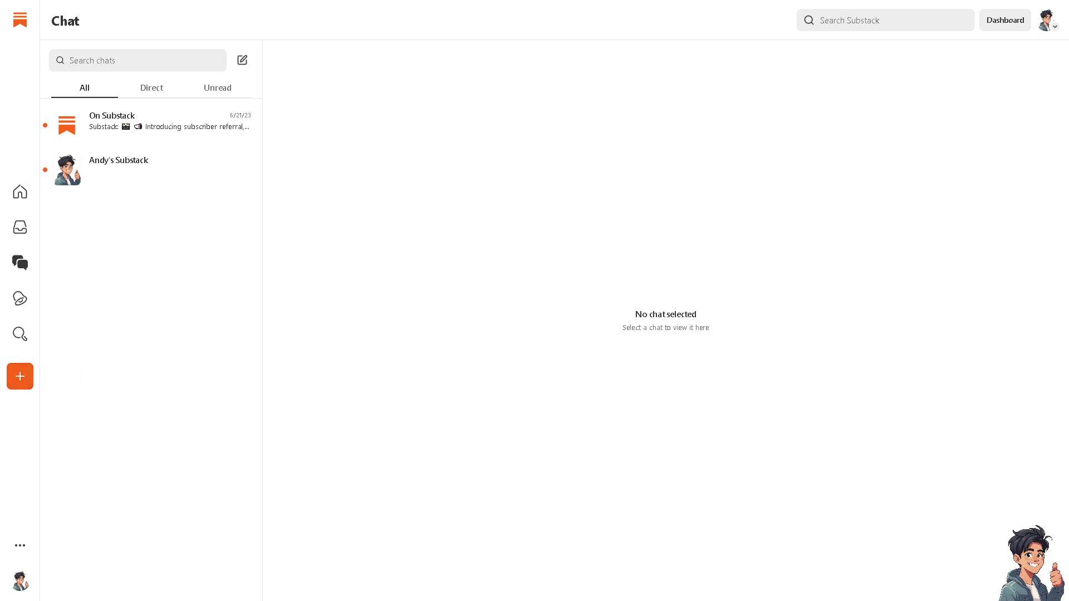
Go to the Substack Home Notes feed and dismiss its welcome pop-up
{"action": "left_click", "coordinate": [20, 22]}
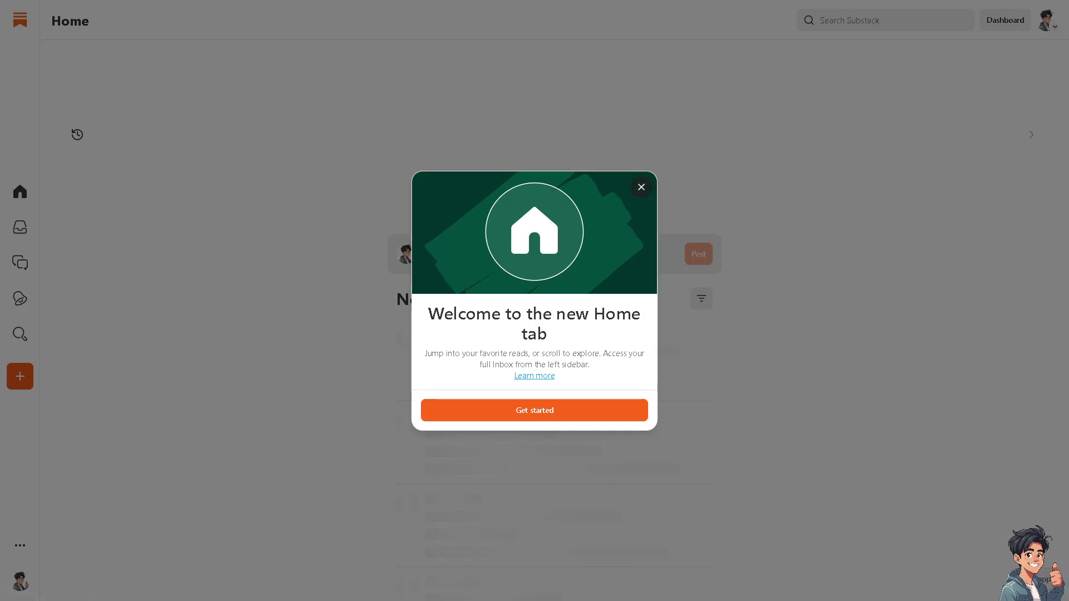
{"action": "left_click", "coordinate": [642, 188]}
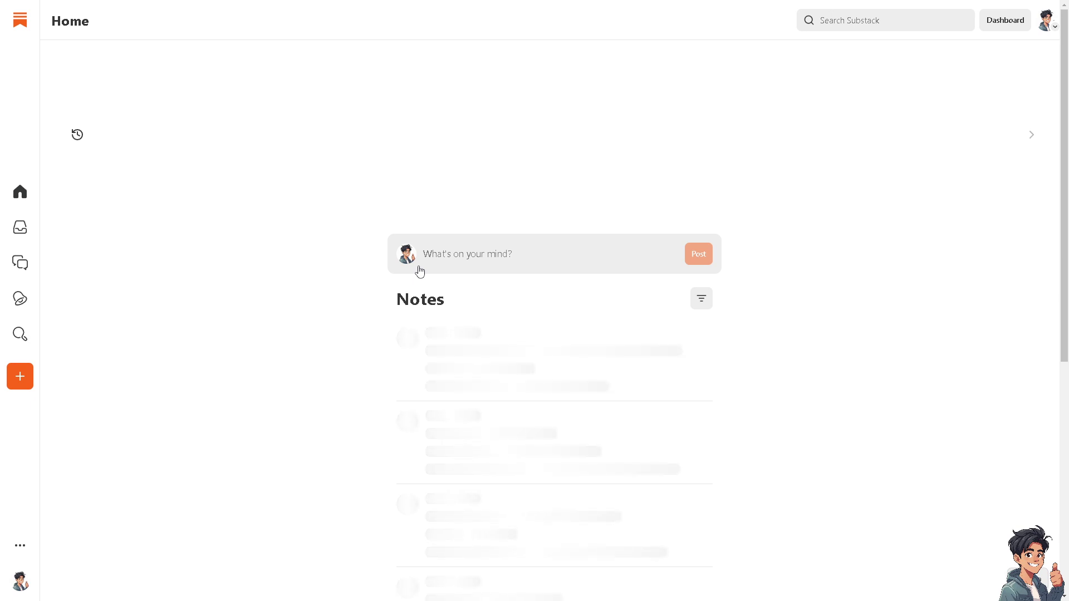